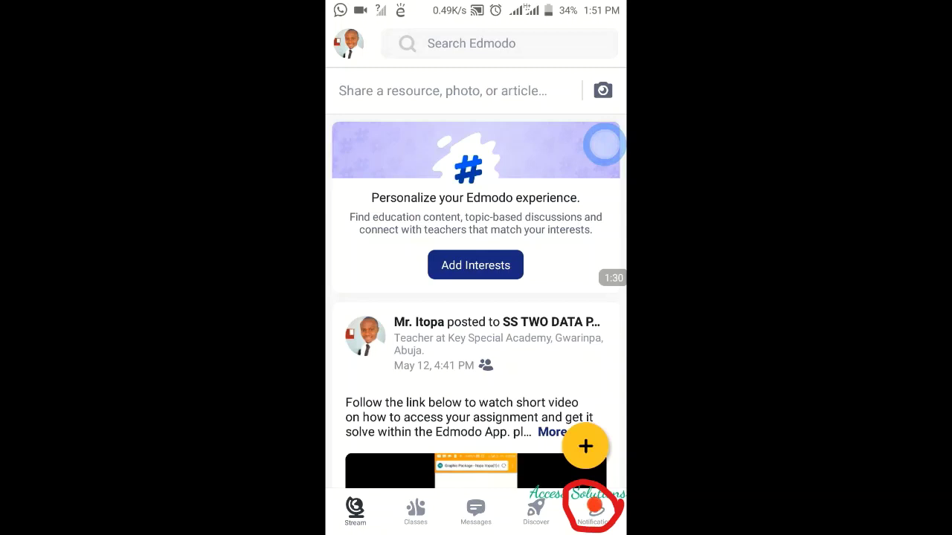
Step: Show the notifications to see the pending requests to join SS TWO DATA PROCESSING
left_click(595, 509)
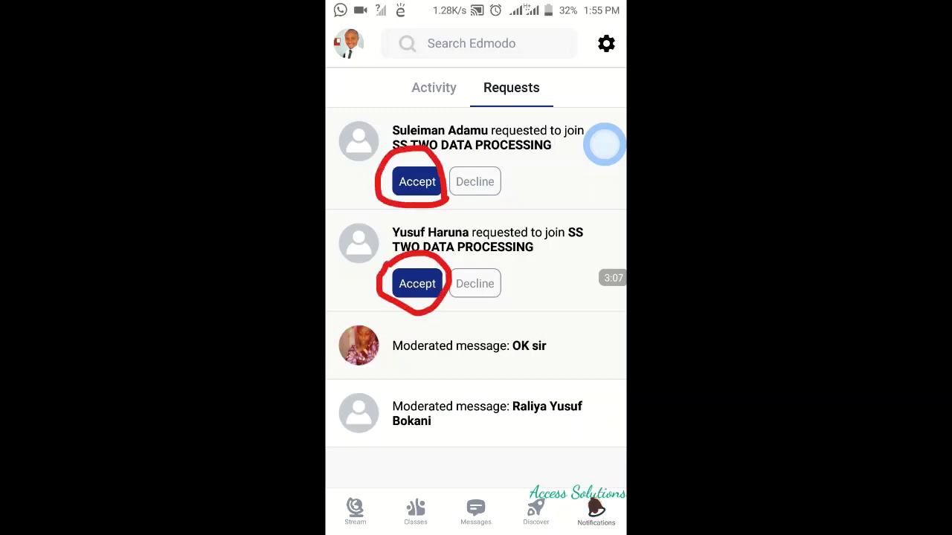
Step: Accept both students' pending requests to join SS TWO DATA PROCESSING
left_click(417, 182)
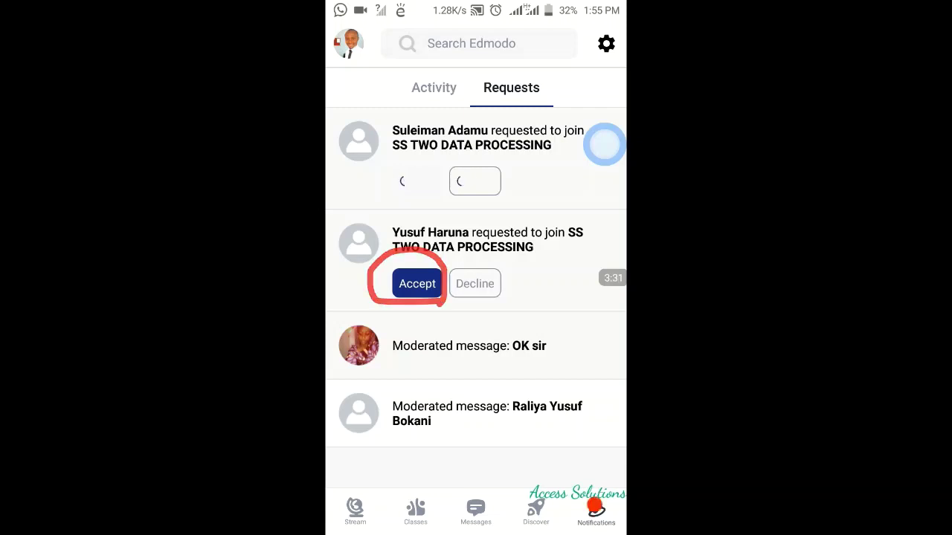
left_click(416, 283)
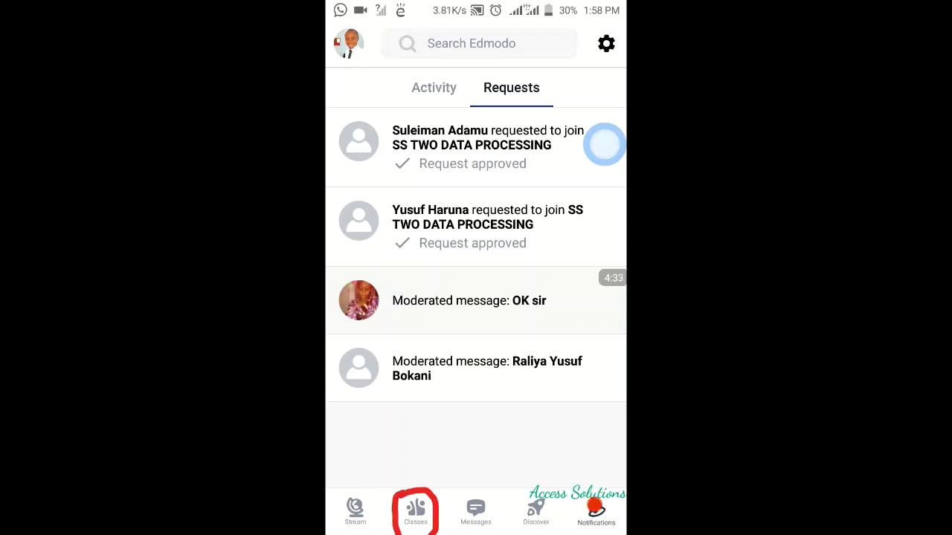
Step: Go to the Classes list to reach SS TWO DATA PROCESSING
left_click(415, 510)
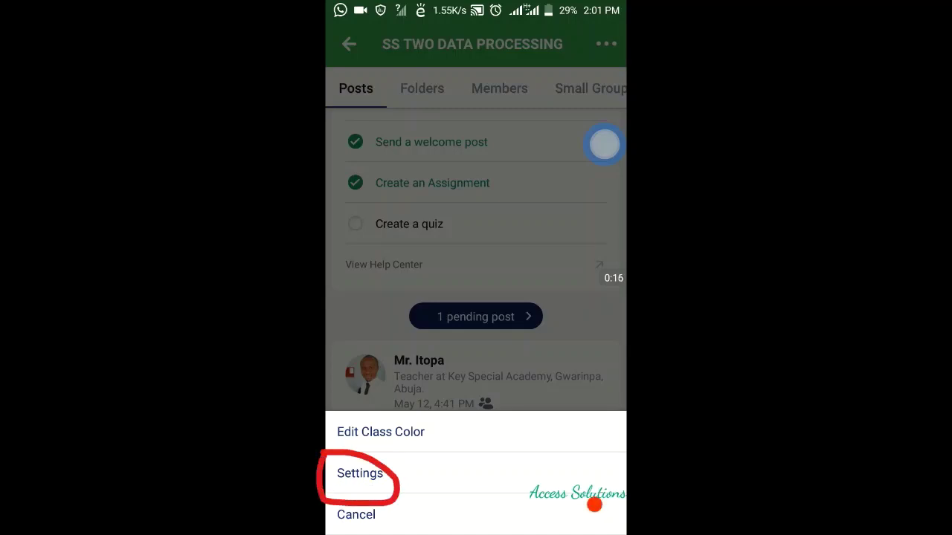
Step: Open Class Settings for SS TWO DATA PROCESSING, showing the locked class code
left_click(360, 473)
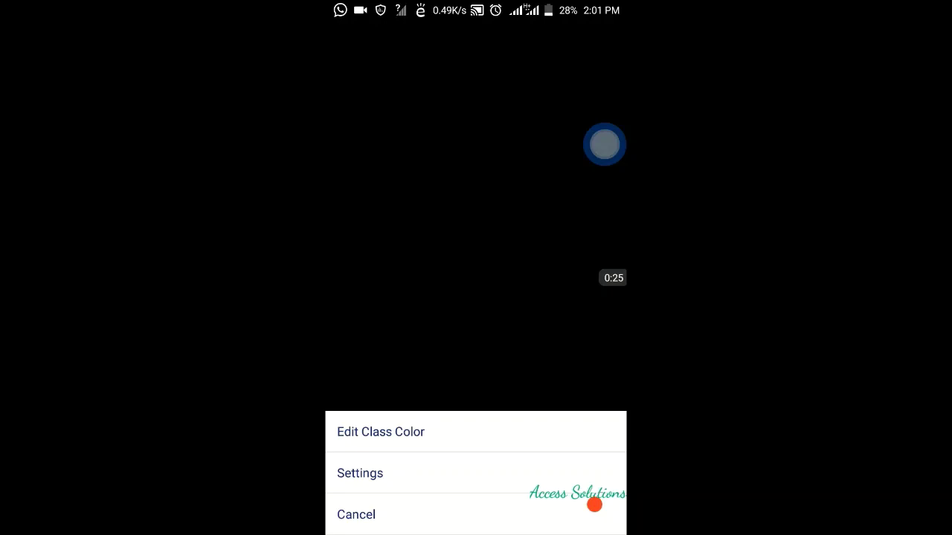
key("Escape")
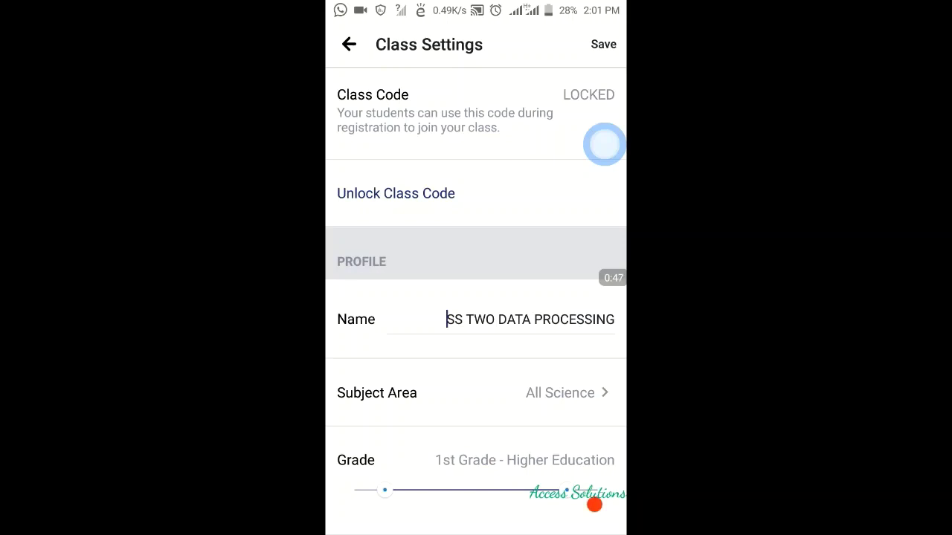
left_click_drag(570, 152, 617, 157)
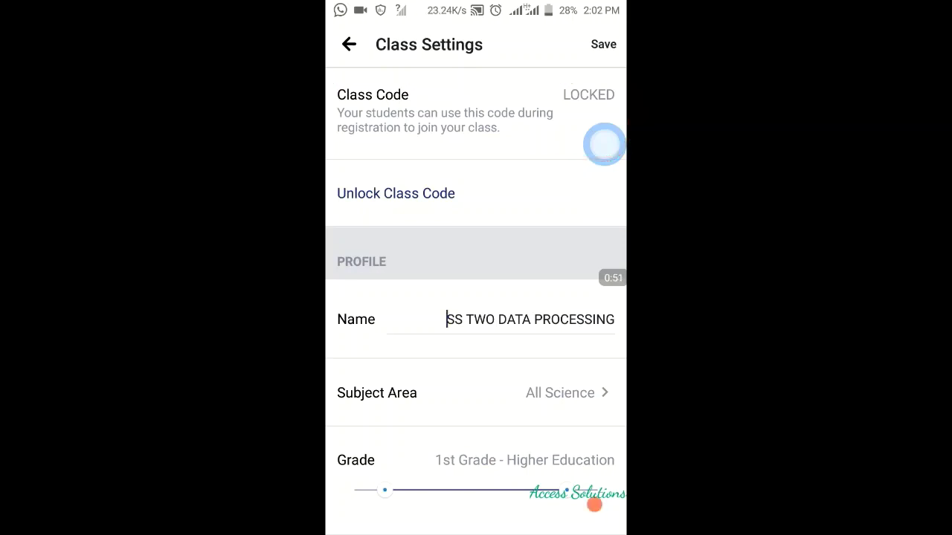
mouse_move(609, 71)
left_mouse_down()
mouse_move(609, 113)
mouse_move(628, 78)
left_mouse_up()
left_click_drag(599, 71, 622, 83)
Step: Switch the class code to unlocked and save the Class Settings
left_click(603, 165)
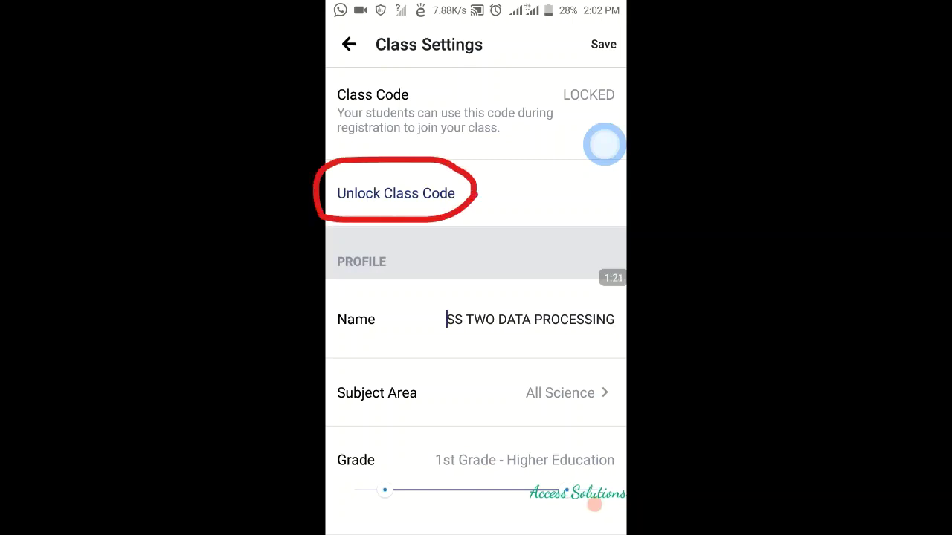
left_click(604, 143)
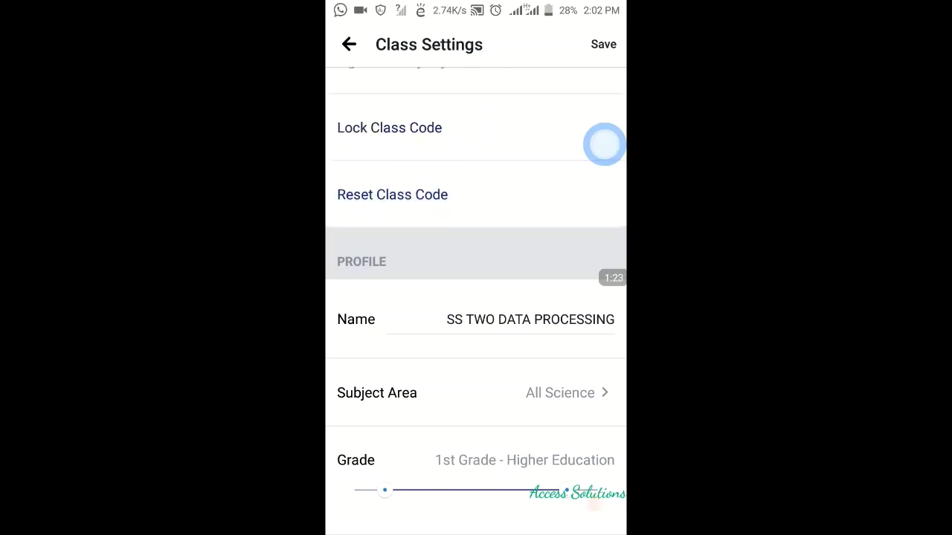